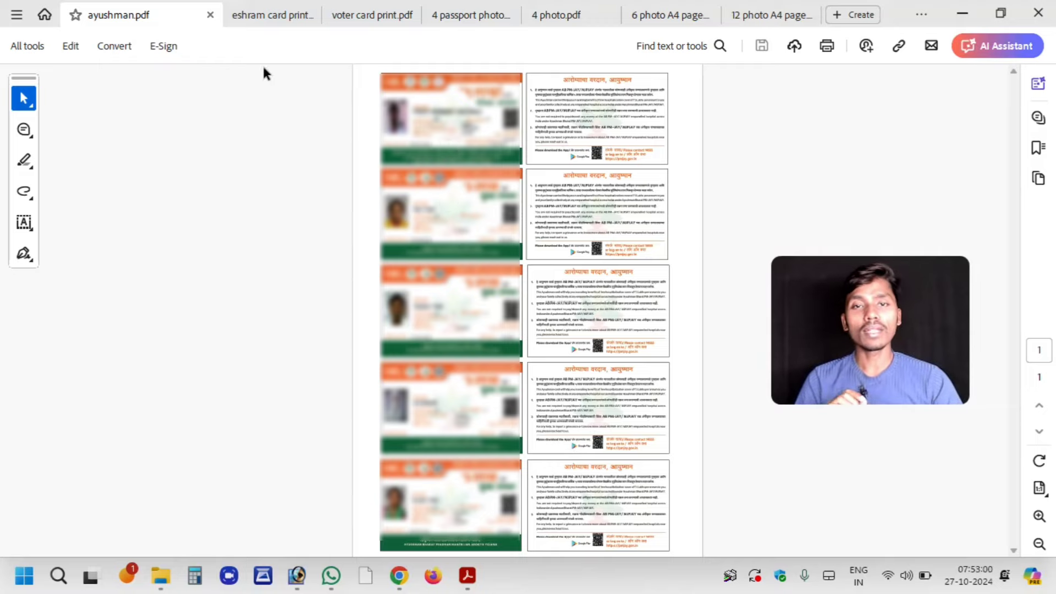
- Browse the eshram card, voter card, 4 passport photo, 4 photo and 6 photo A4 page PDFs
click(254, 16)
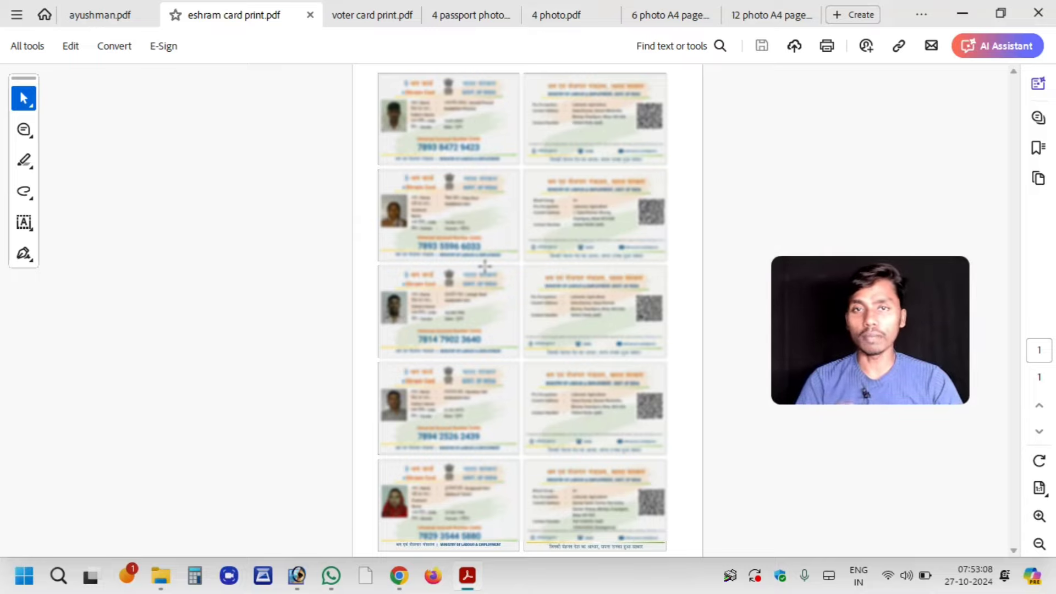
click(341, 17)
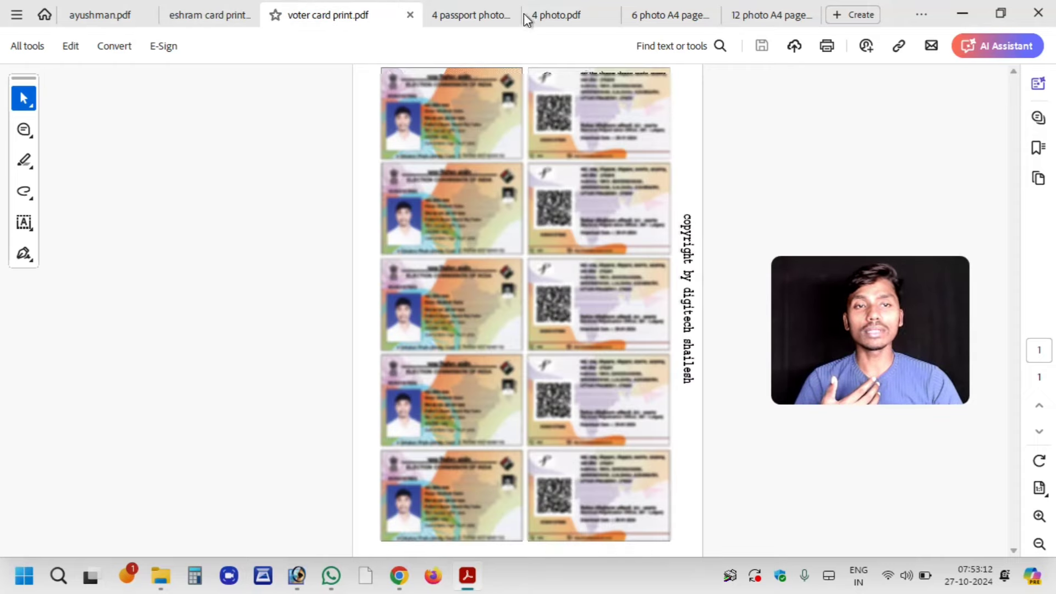
click(211, 366)
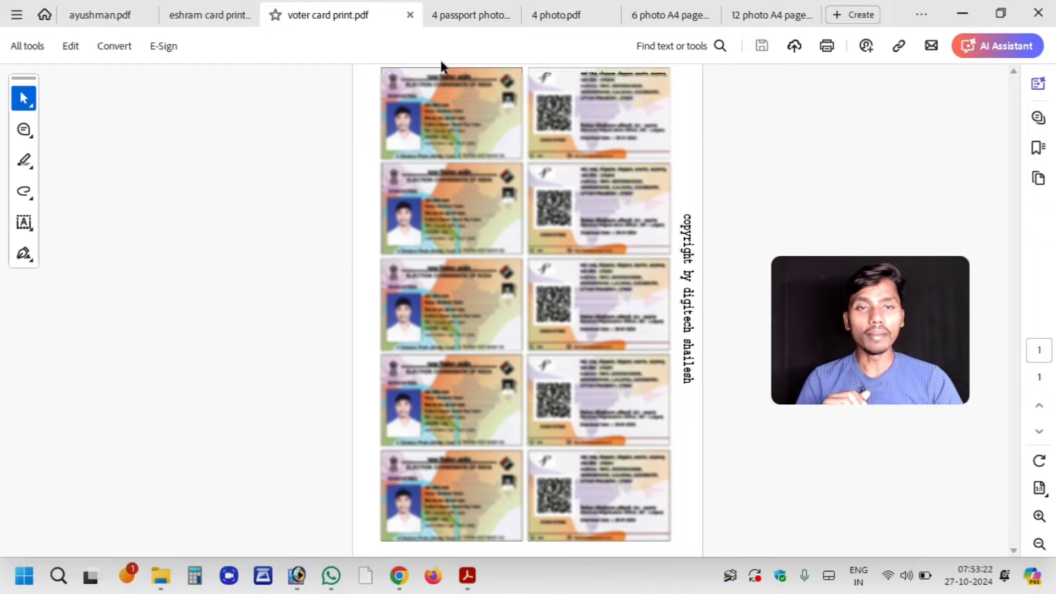
click(457, 20)
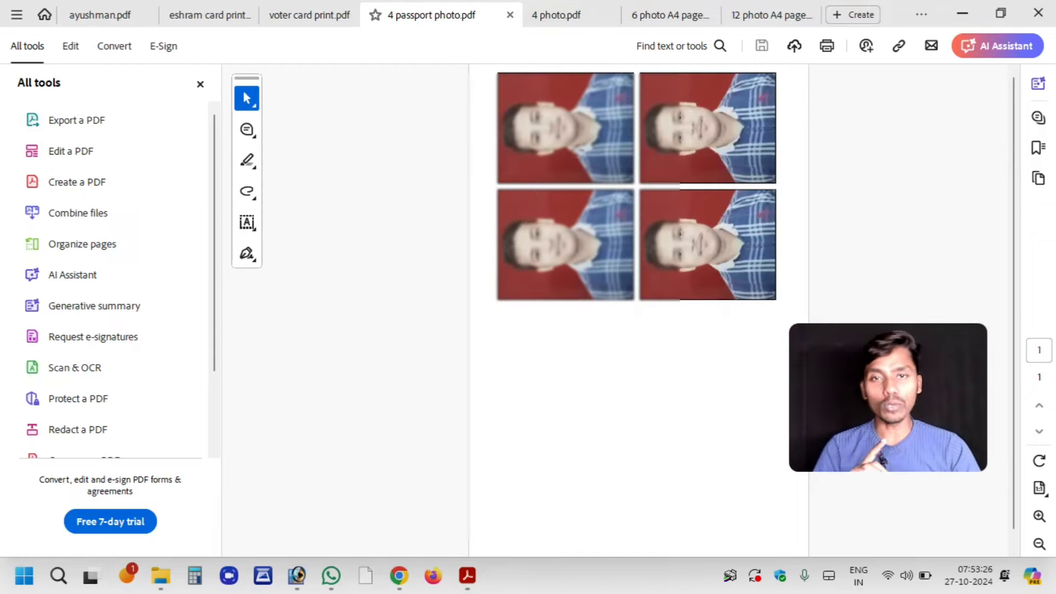
click(553, 18)
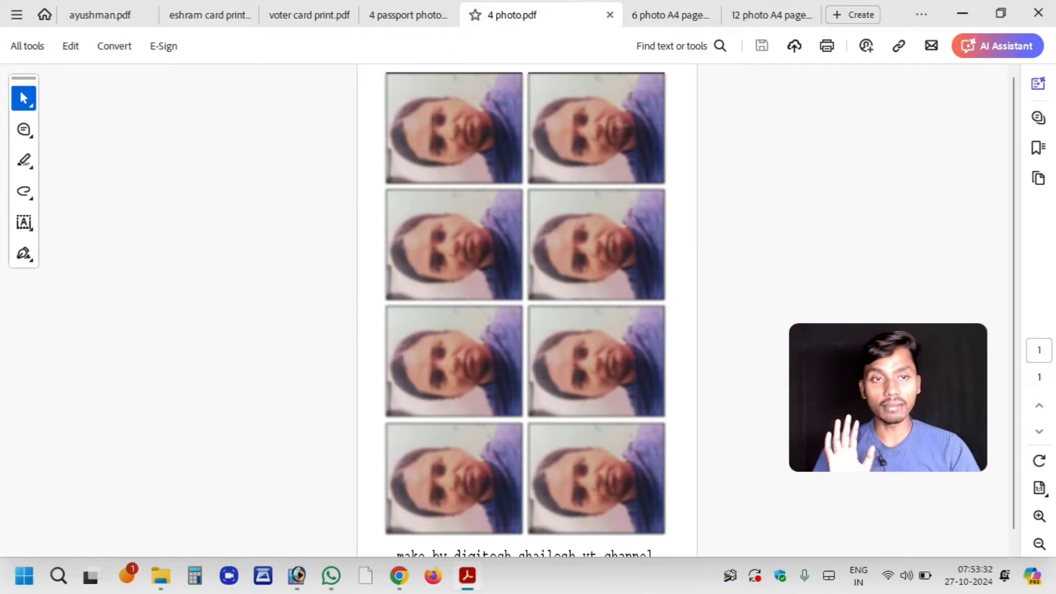
click(672, 17)
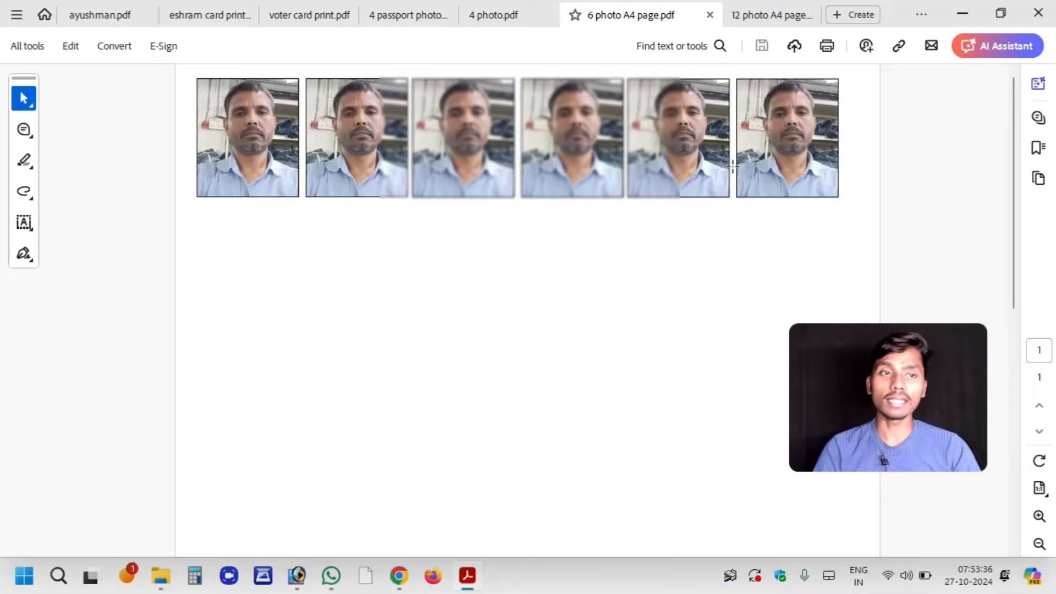
- View the two-row 12 photo A4 page sheet, then switch to Photoshop
click(769, 16)
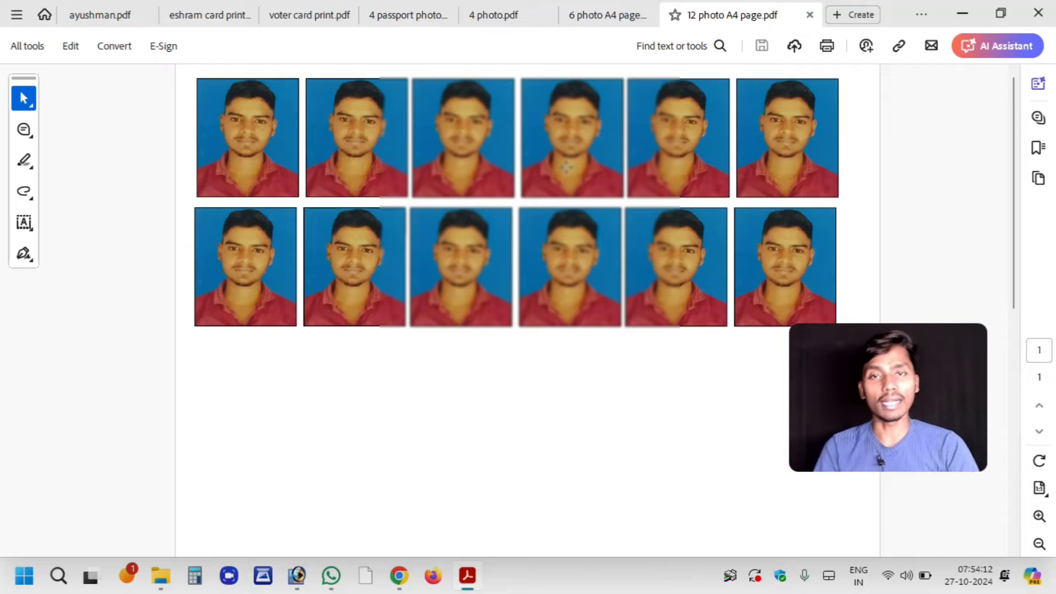
click(297, 576)
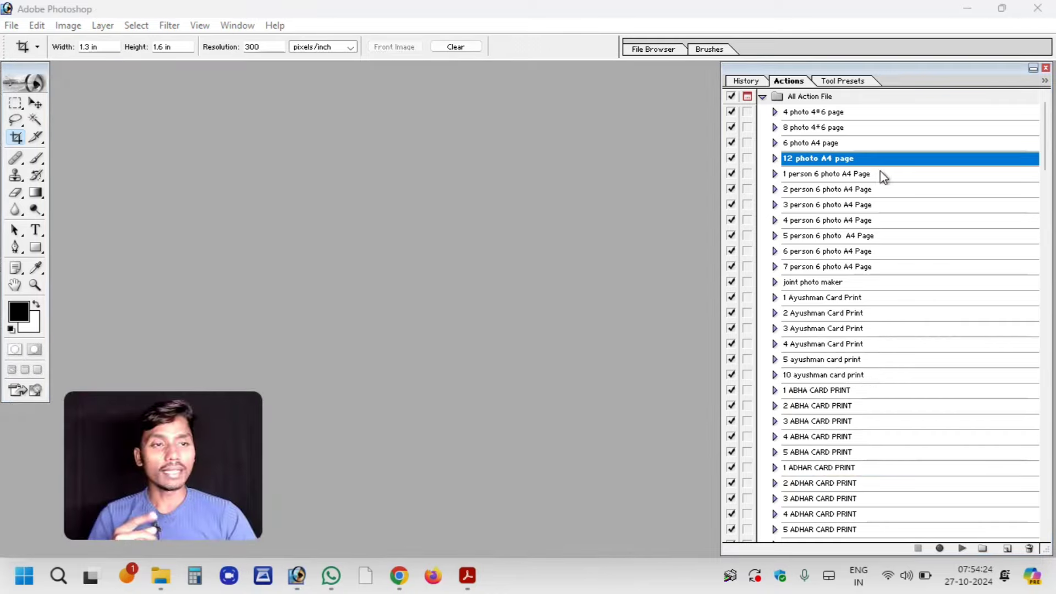
- Collapse the All Action File set to a single entry in the Actions palette
click(761, 97)
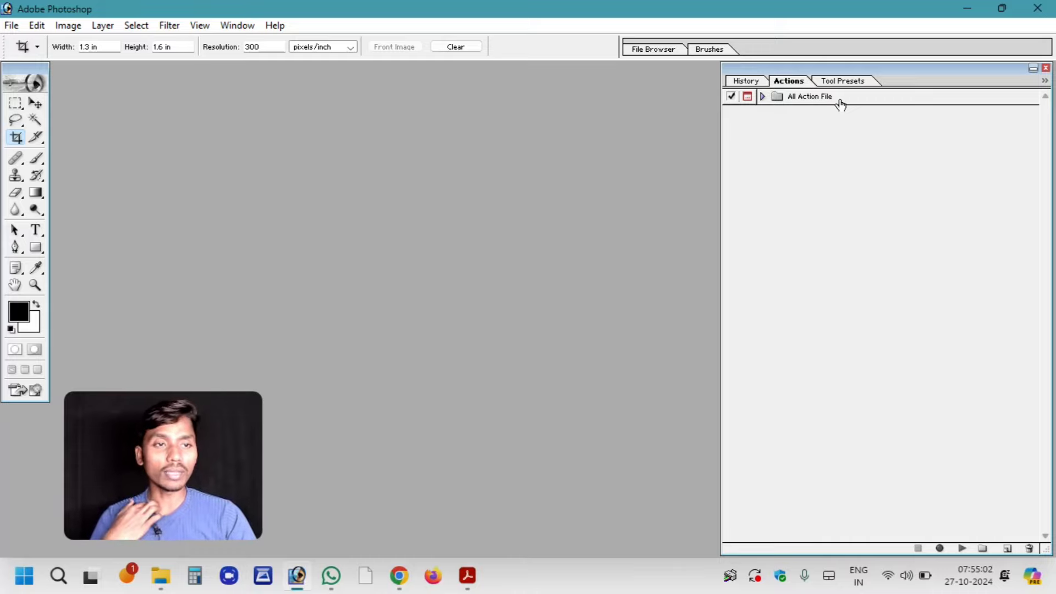
- Check the History, Actions and Tool Presets tabs, then reset palette locations
click(744, 81)
click(786, 81)
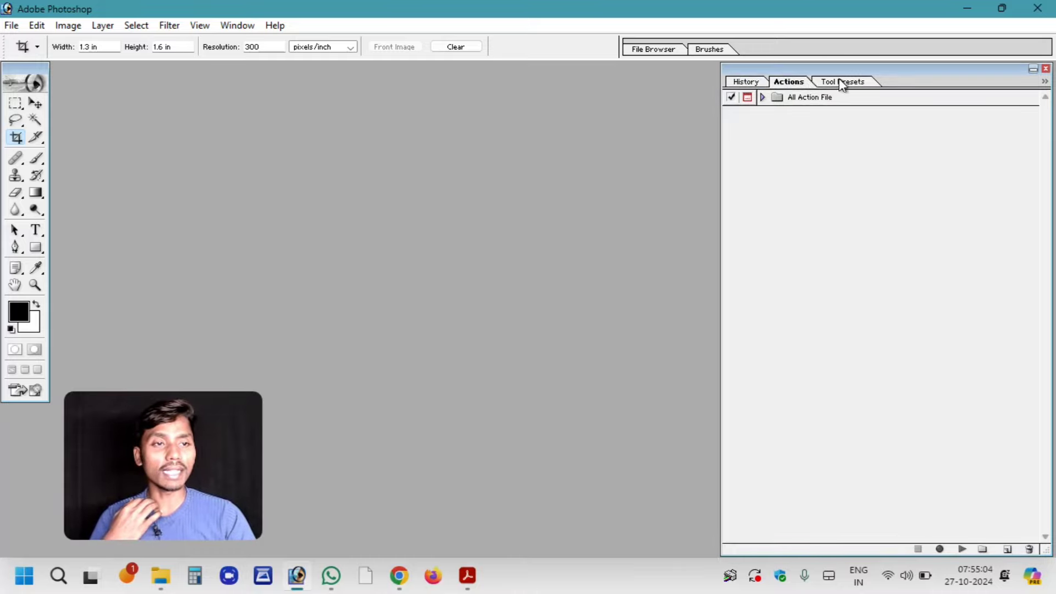
click(840, 82)
click(789, 81)
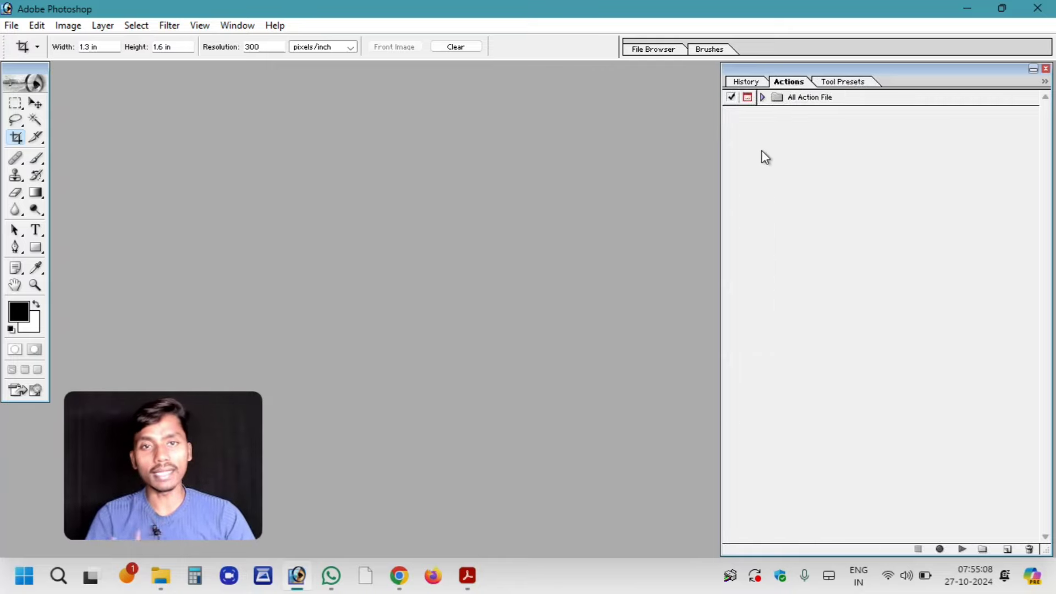
click(247, 25)
mouse_move(266, 60)
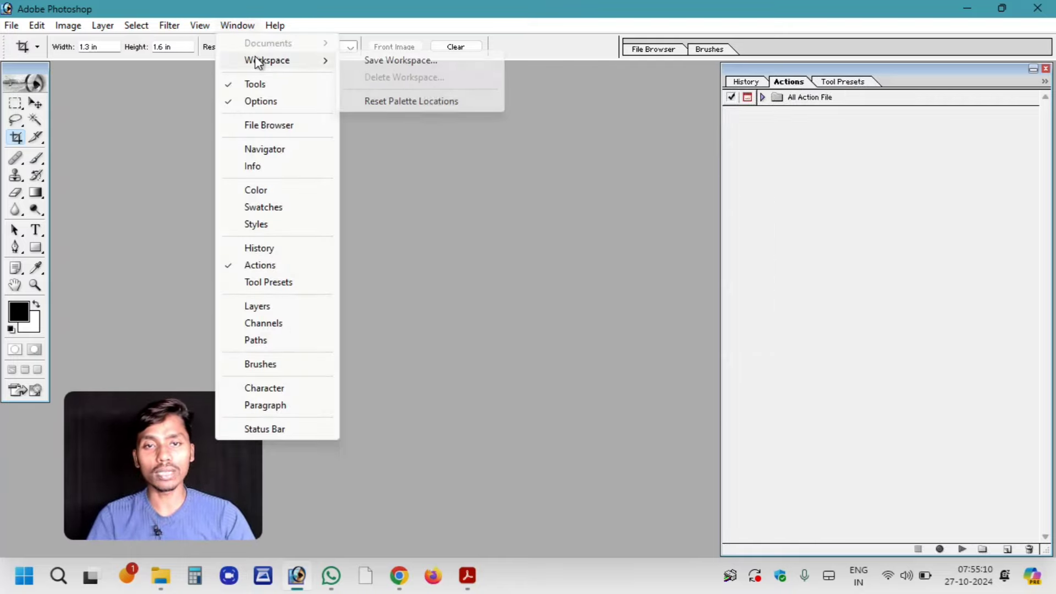
click(371, 100)
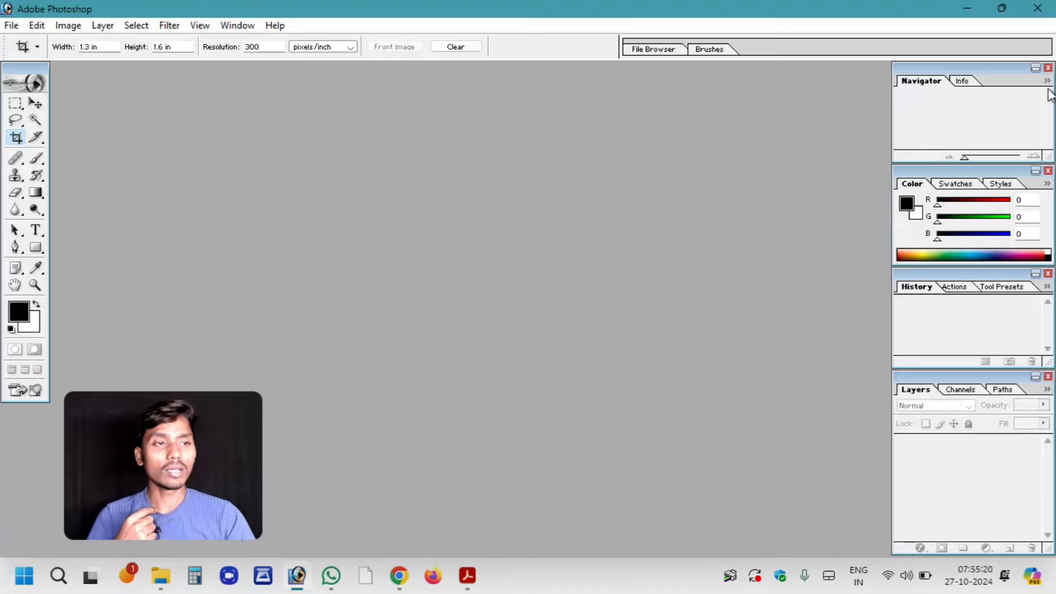
- Close the Navigator and Color panels and move the History/Actions group higher
click(1047, 67)
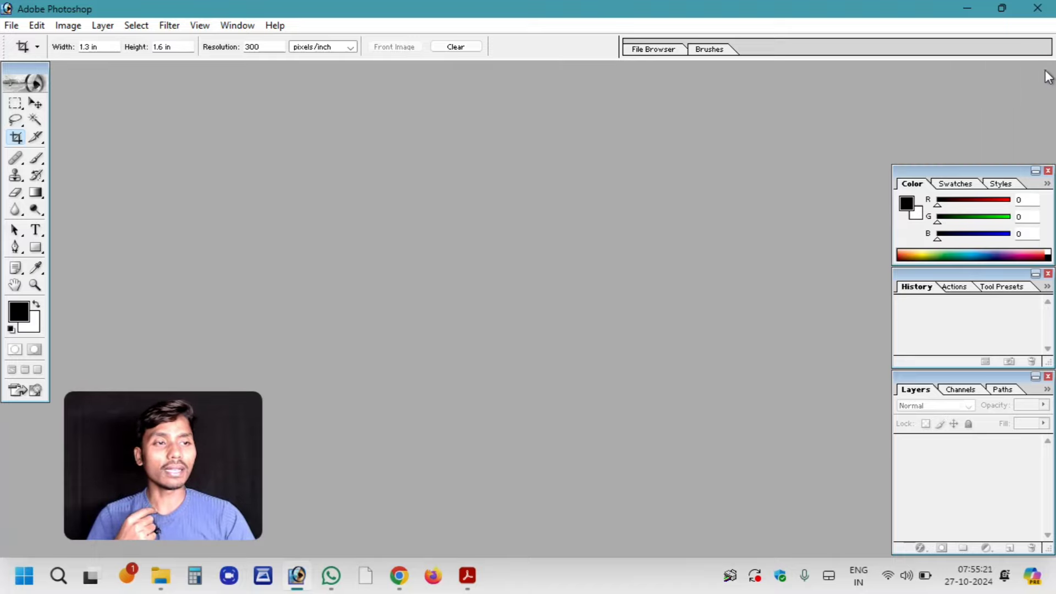
click(1047, 170)
drag(938, 270, 902, 79)
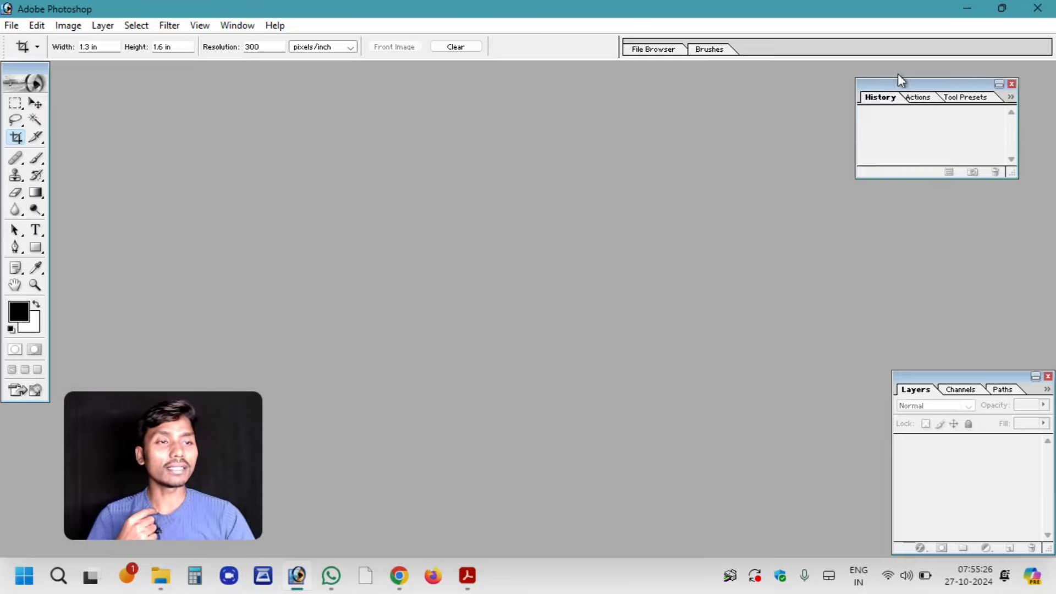
- Switch between the History, Actions and Tool Presets tabs, ending on Actions
click(917, 97)
click(965, 97)
click(877, 98)
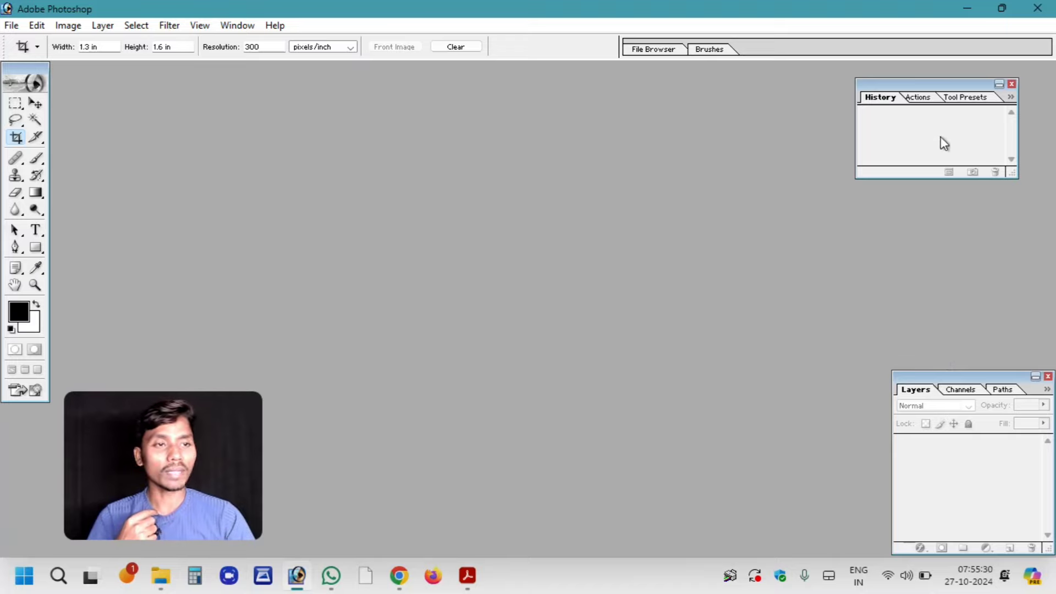
click(918, 99)
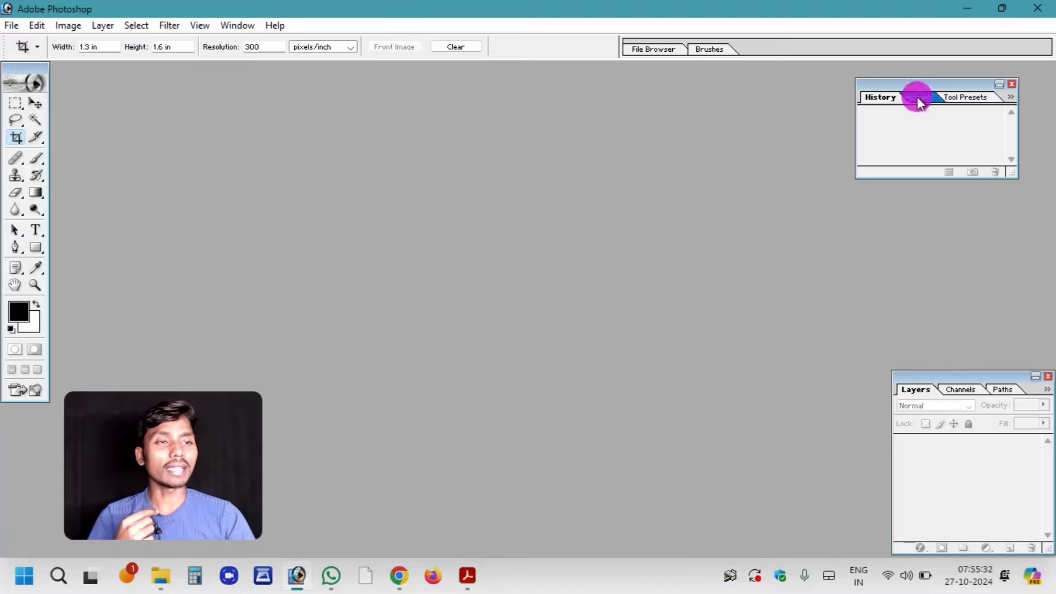
click(965, 97)
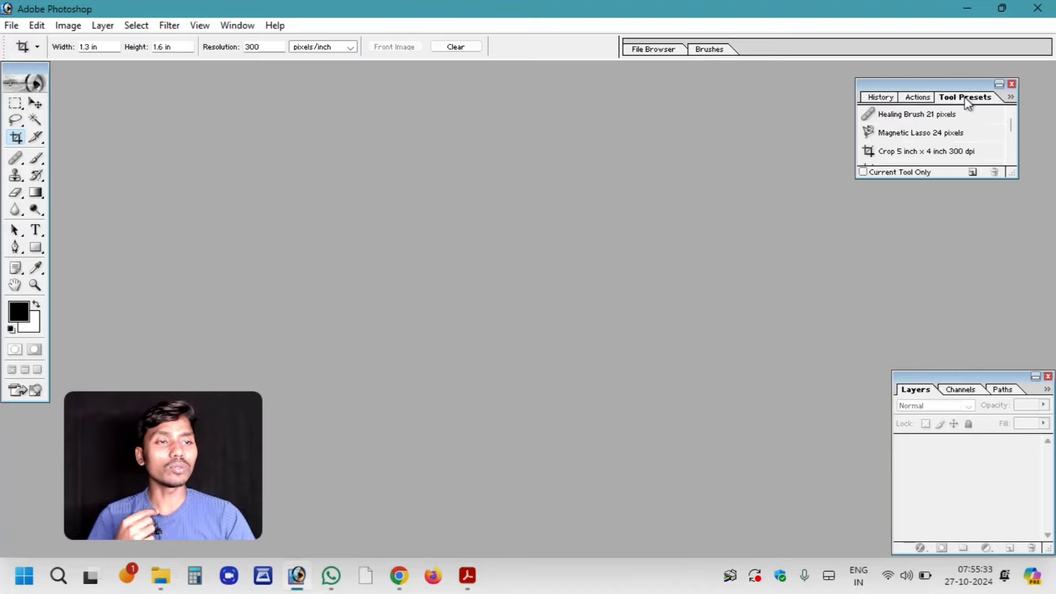
click(875, 99)
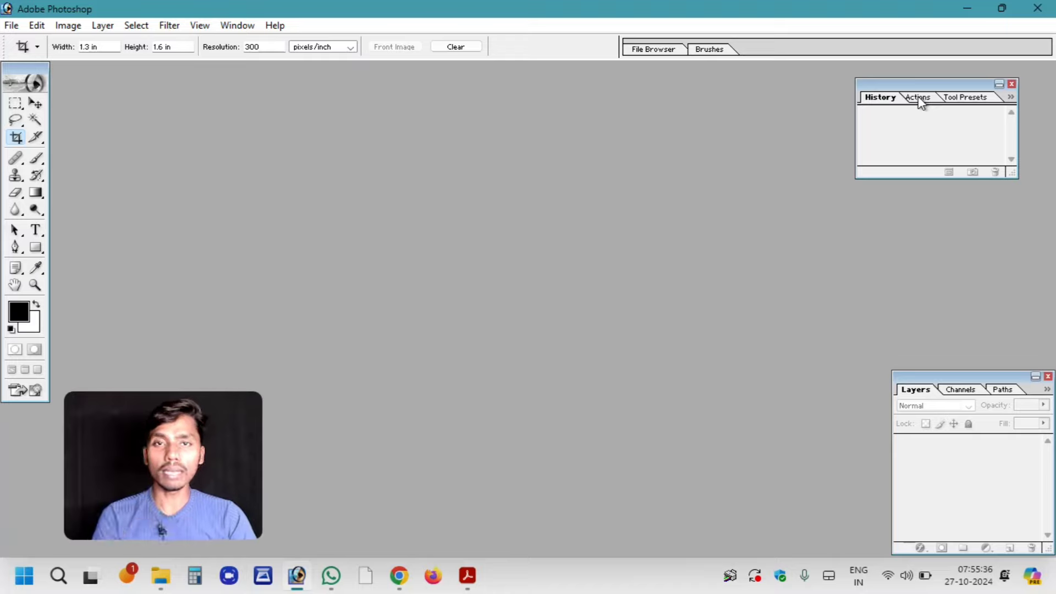
click(920, 99)
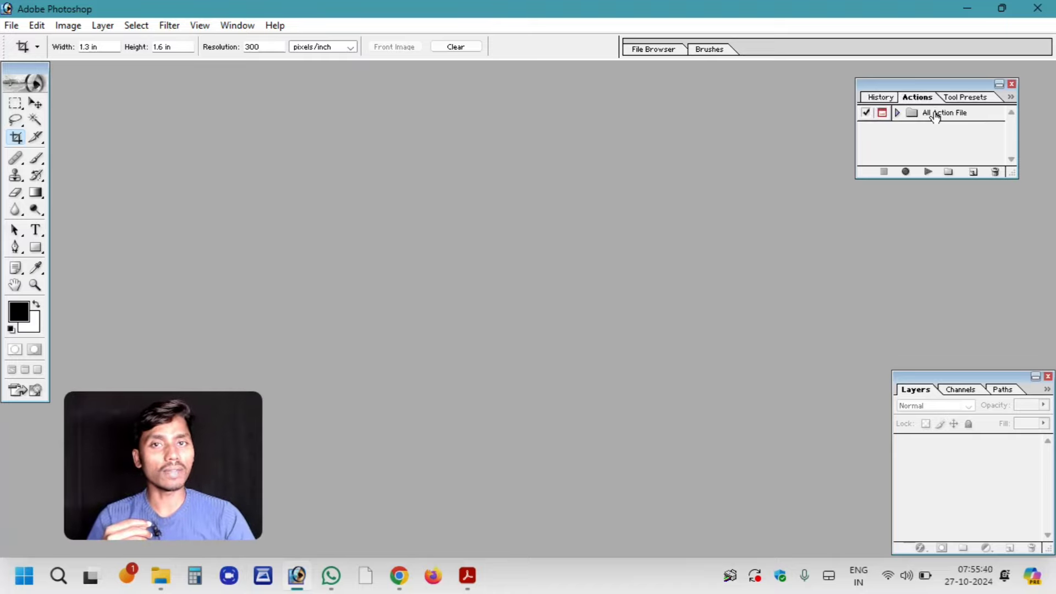
- Select the All Action File set and open the Actions palette flyout menu
click(929, 115)
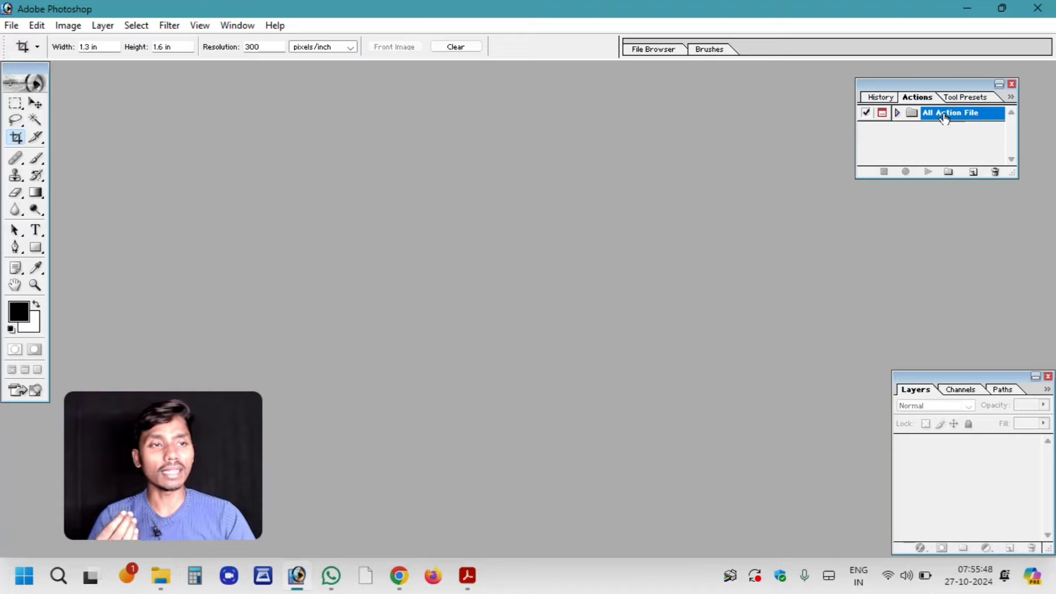
click(882, 98)
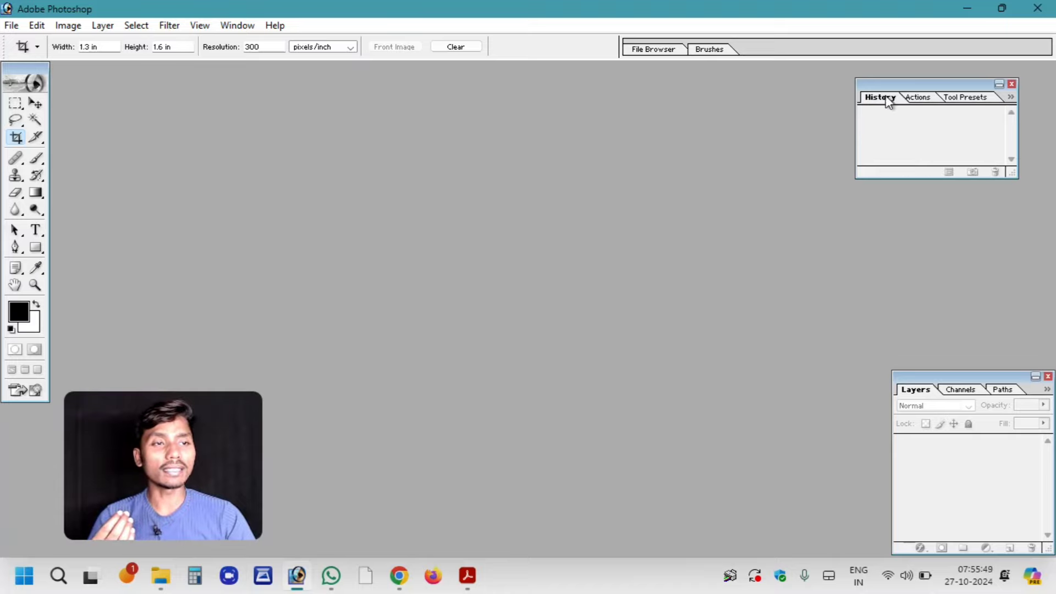
click(915, 98)
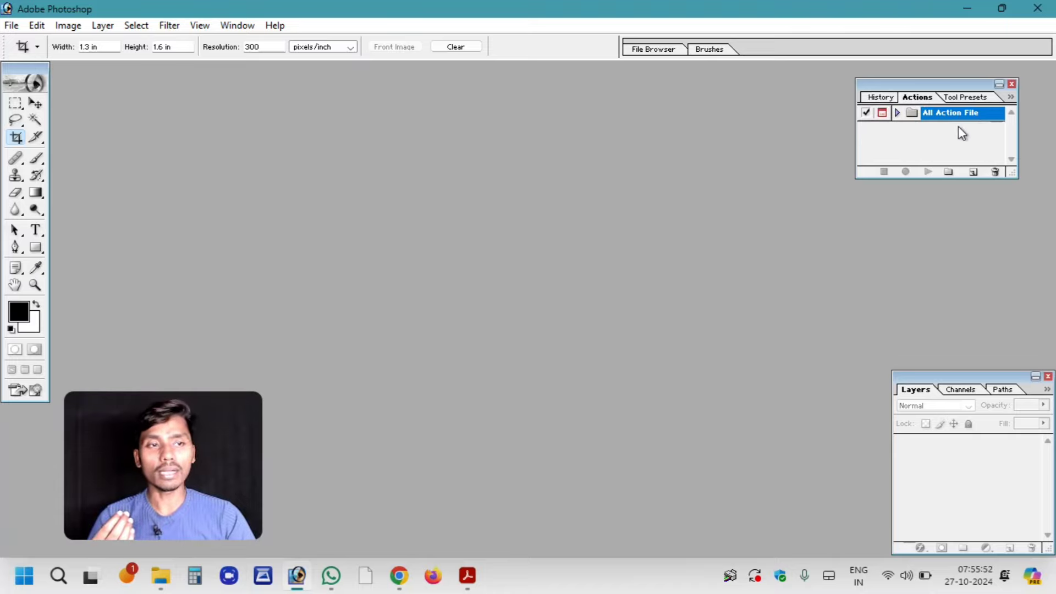
click(1011, 99)
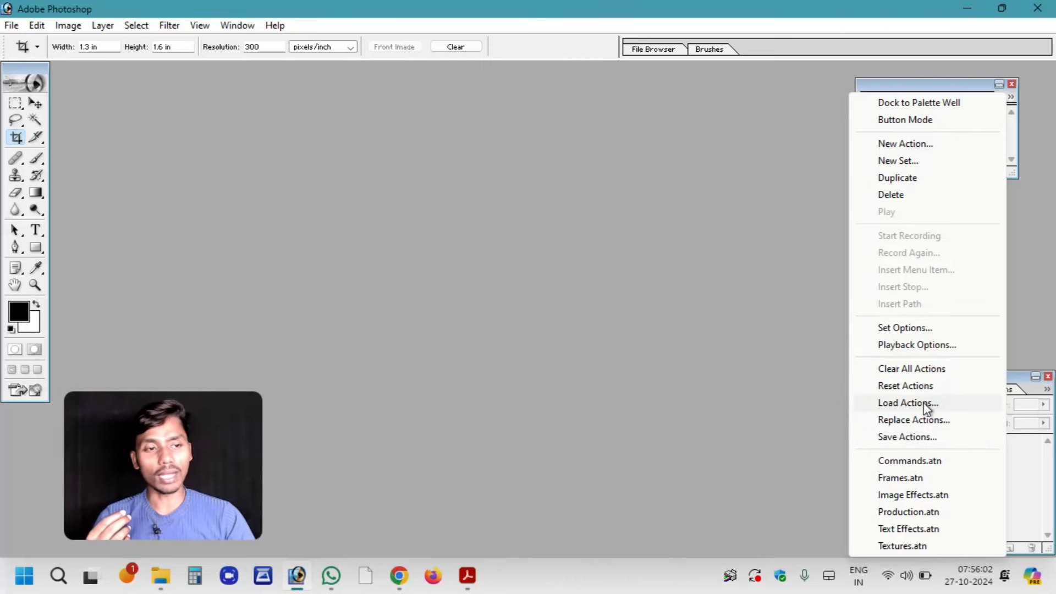
- Load the All Action File actions from the ACTION FILE folder
click(907, 403)
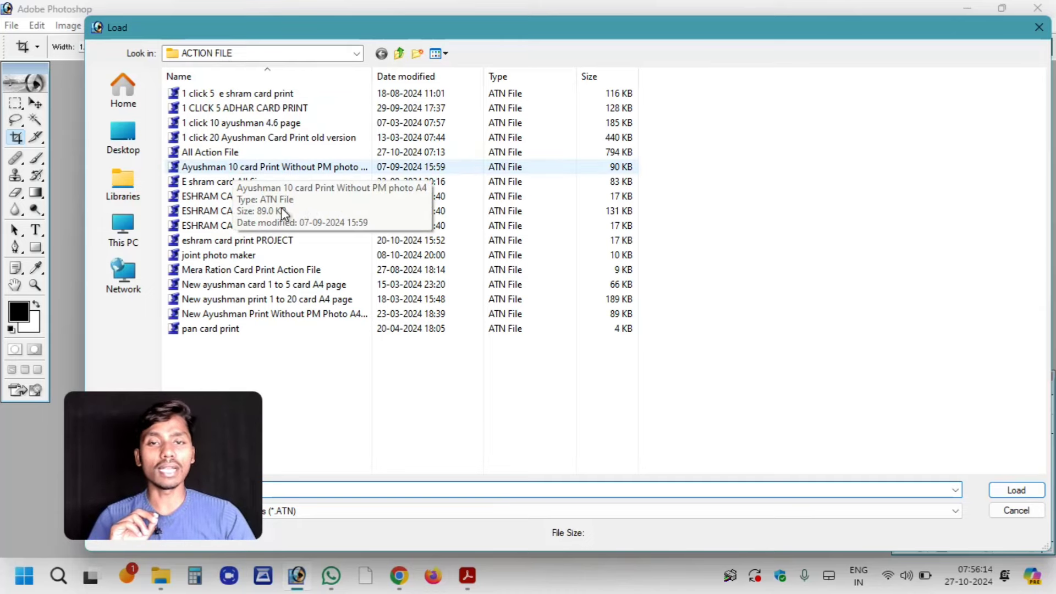
click(231, 154)
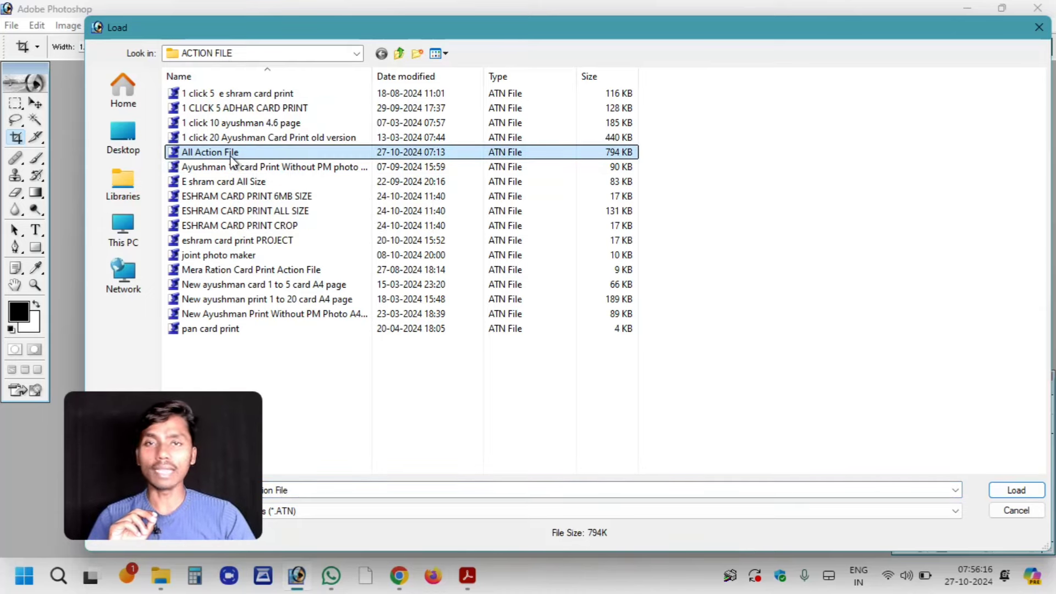
click(1012, 491)
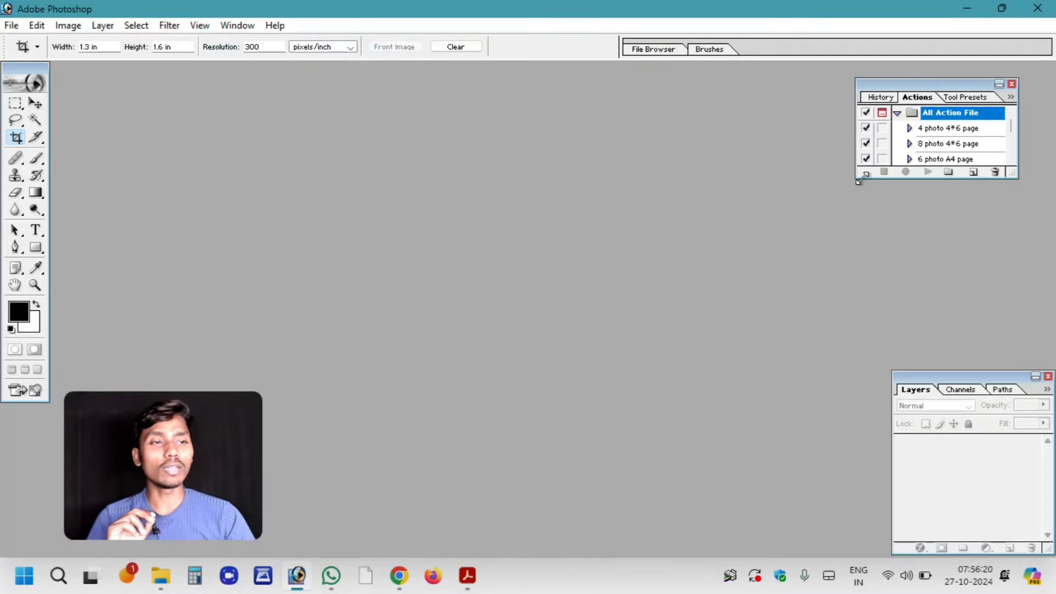
- Delete the duplicate All Action File set, leaving one copy selected
click(896, 114)
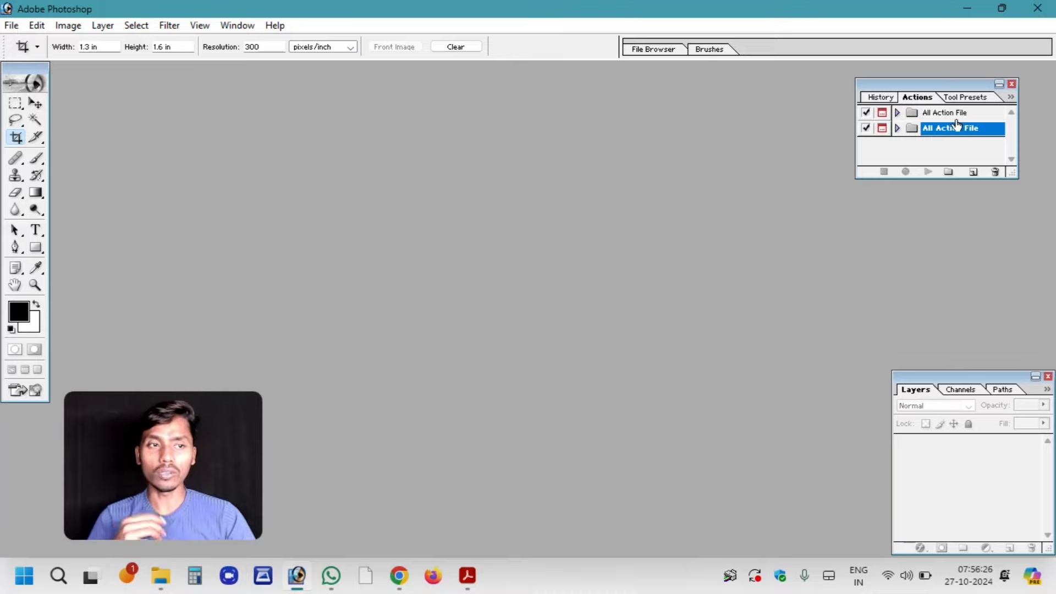
click(946, 113)
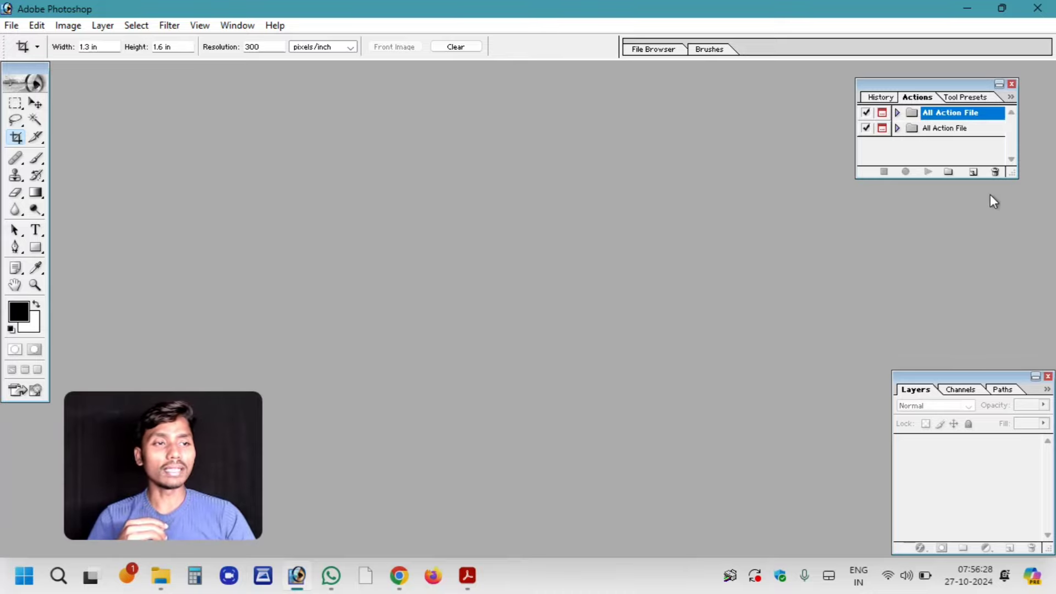
click(994, 171)
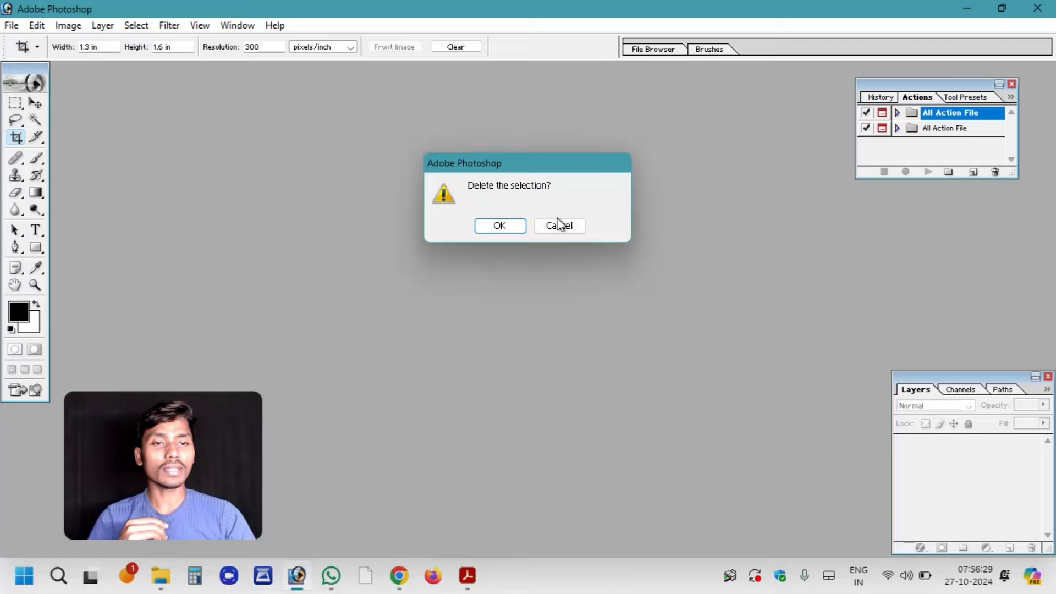
click(500, 224)
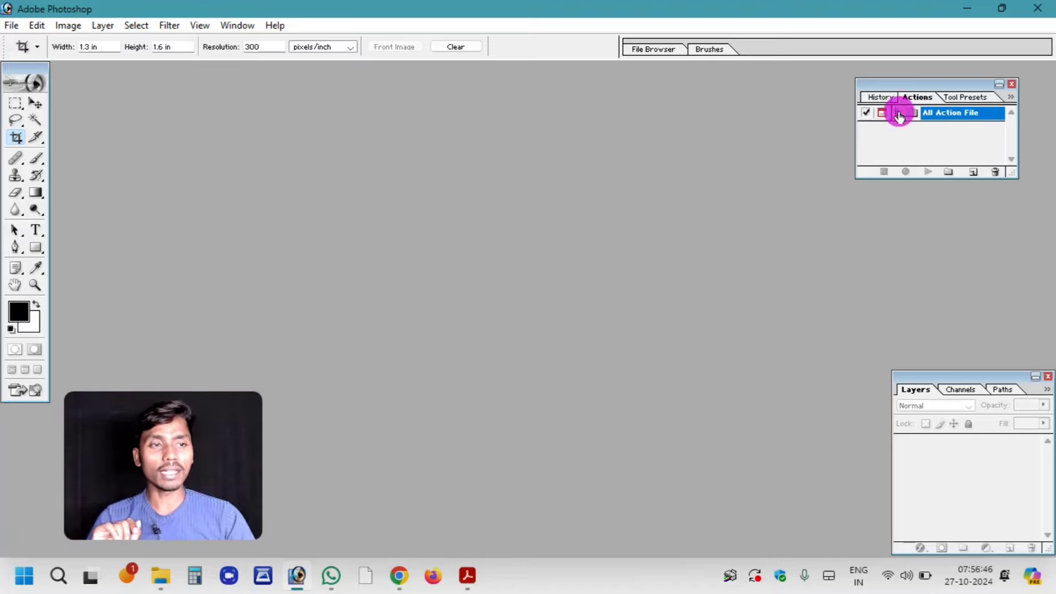
- Expand All Action File, stretch the panel to the screen bottom, and inspect the Ayushman actions
click(897, 112)
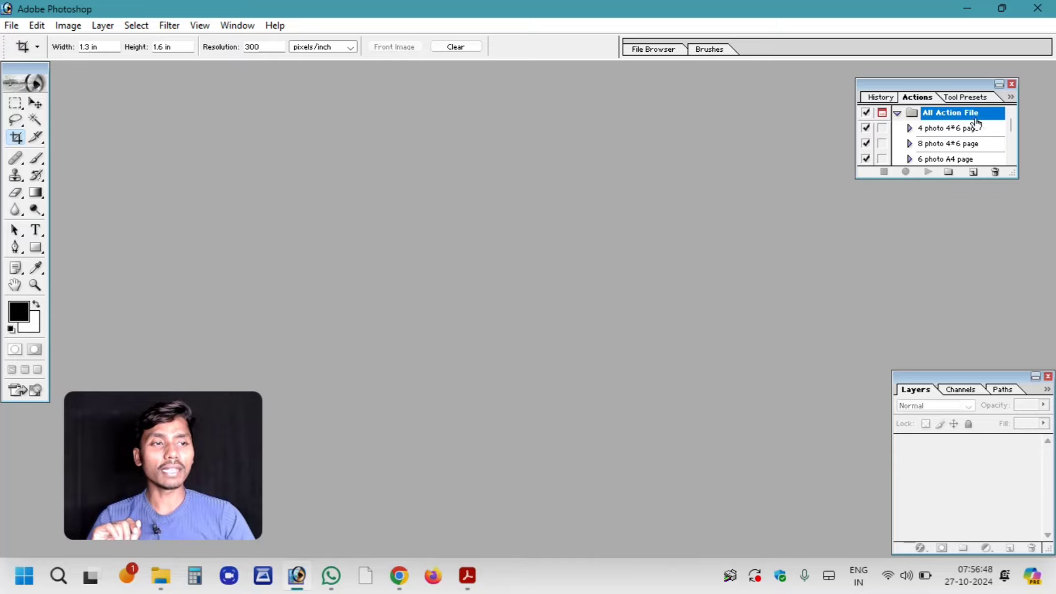
drag(915, 179, 926, 590)
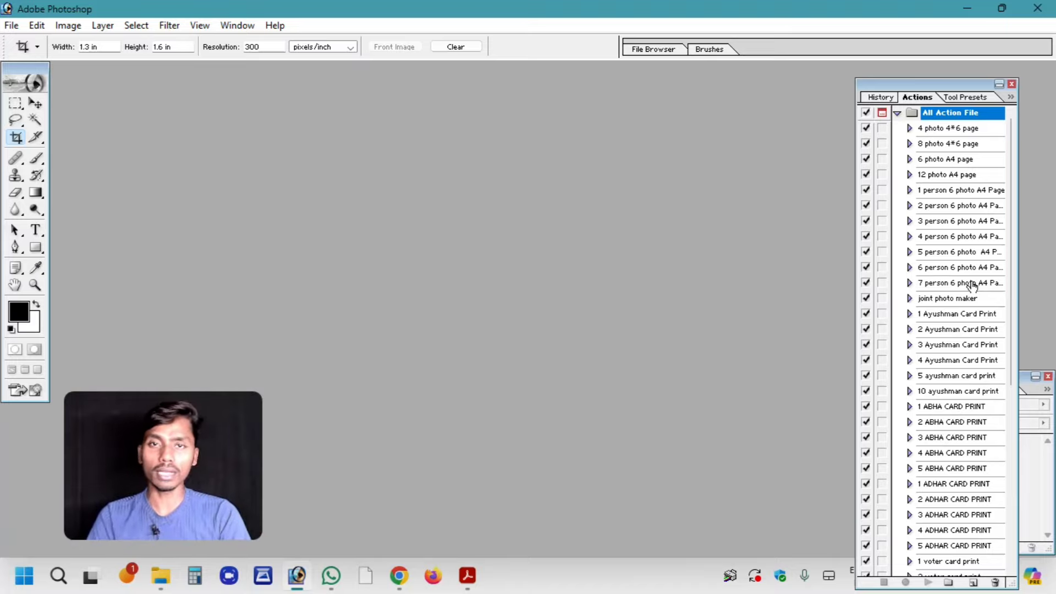
click(961, 252)
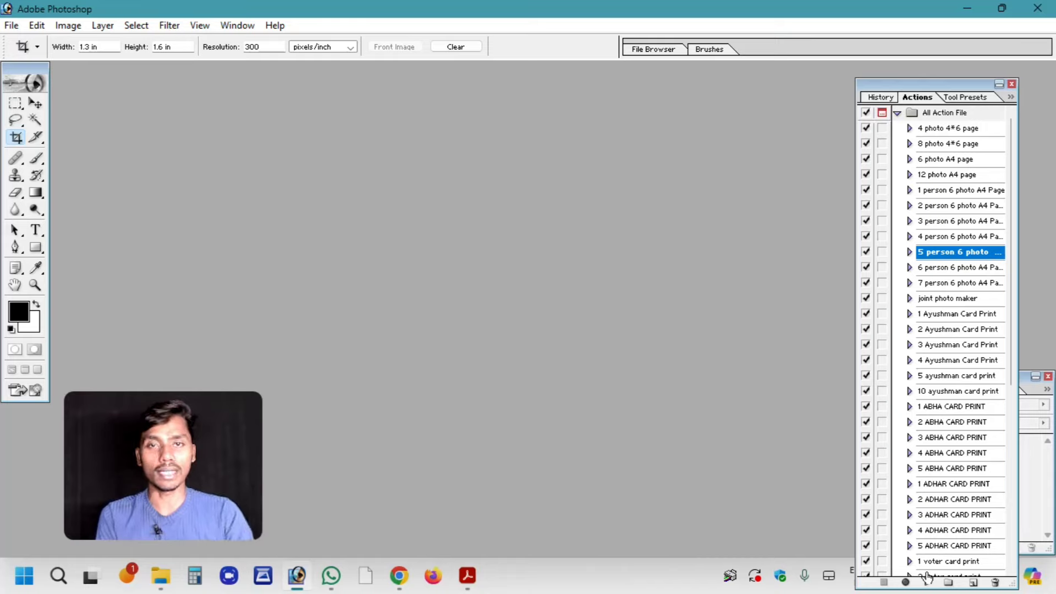
scroll(937, 340, down, 2)
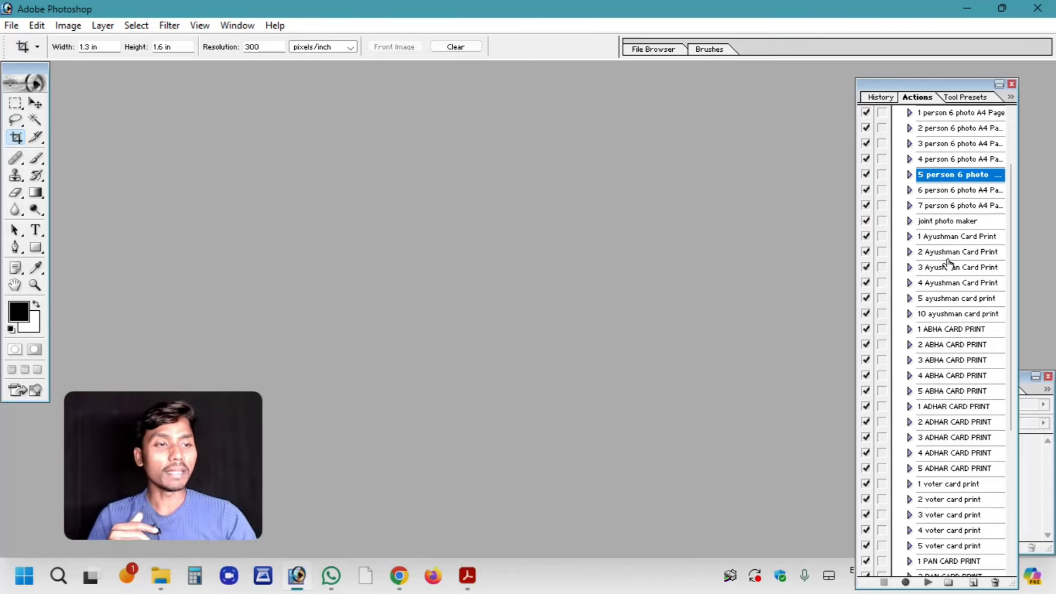
click(948, 240)
click(946, 286)
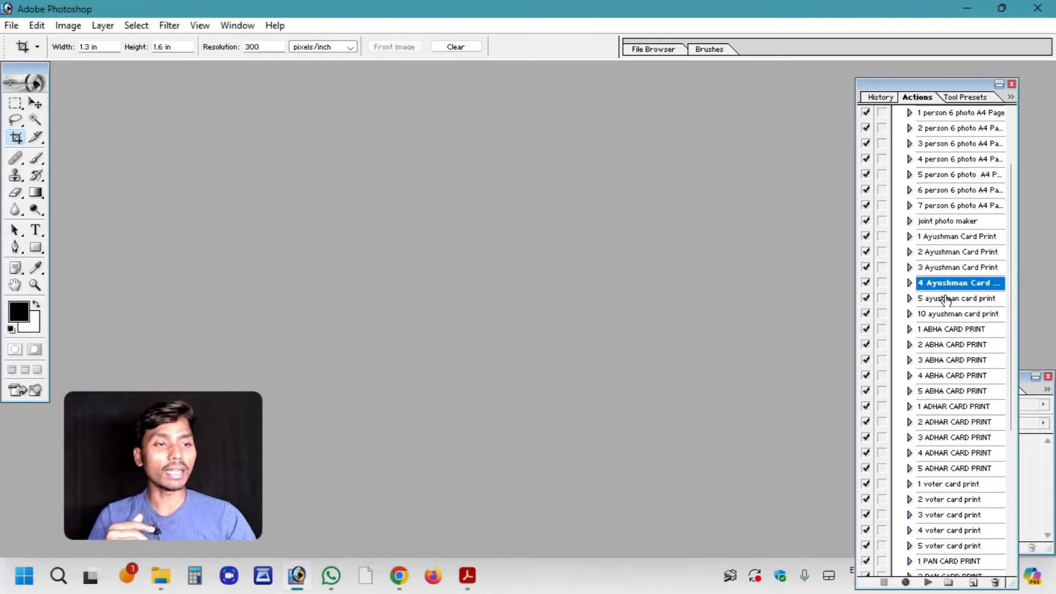
click(944, 300)
click(940, 314)
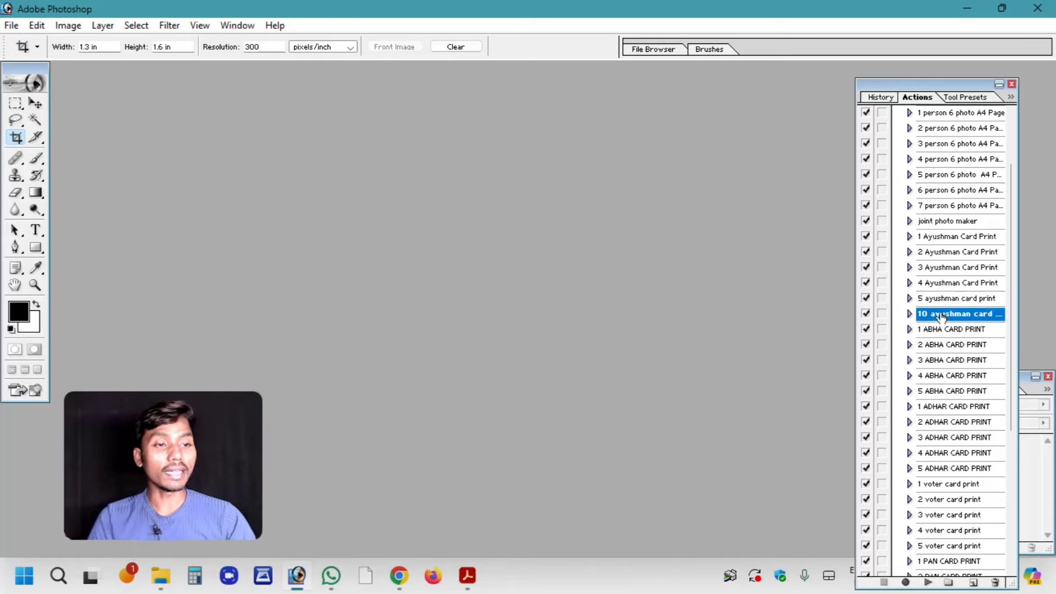
- Scroll through and select the ADHAR, voter, abc and ESHRAM card print actions
scroll(942, 322, down, 2)
scroll(960, 308, down, 1)
scroll(940, 362, down, 1)
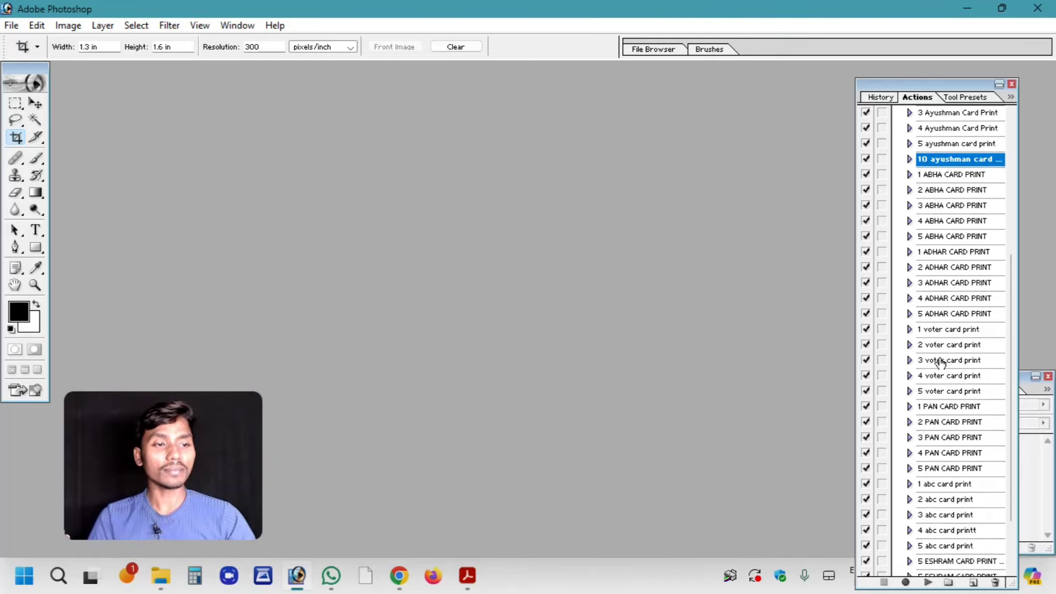
click(940, 314)
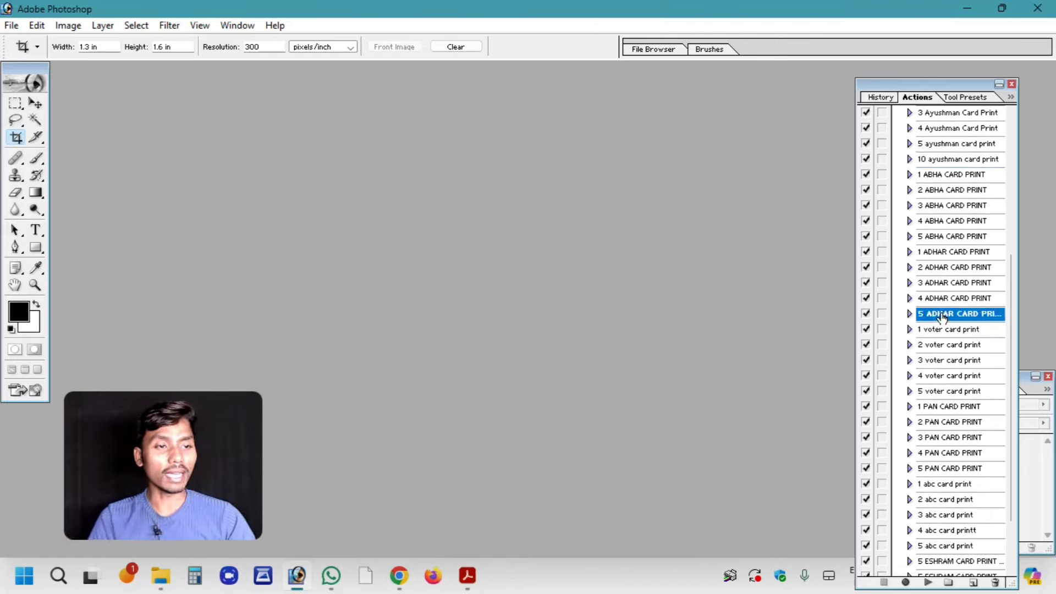
click(945, 253)
click(941, 330)
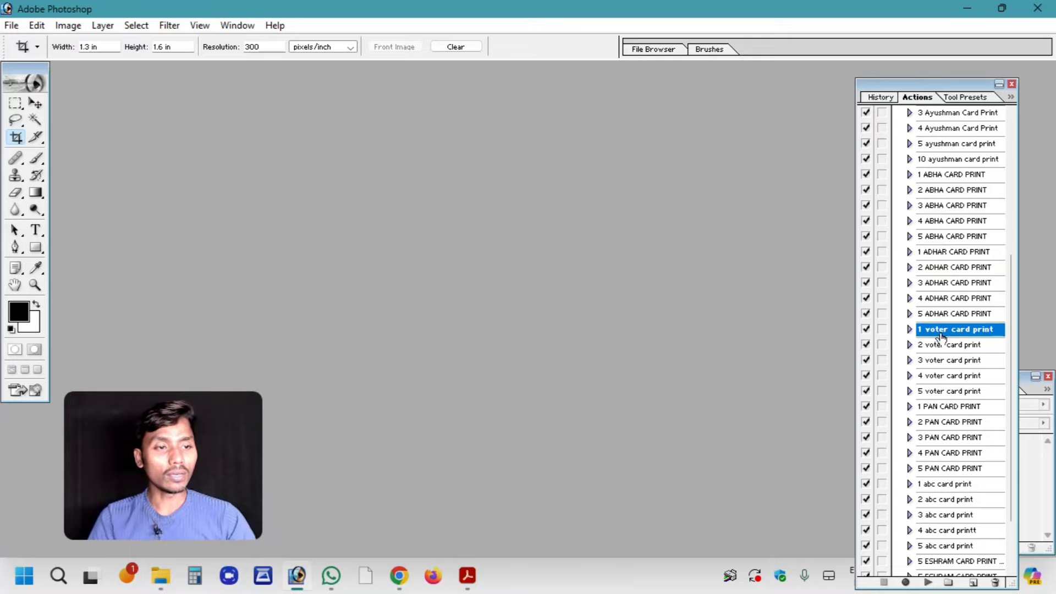
click(940, 390)
click(938, 361)
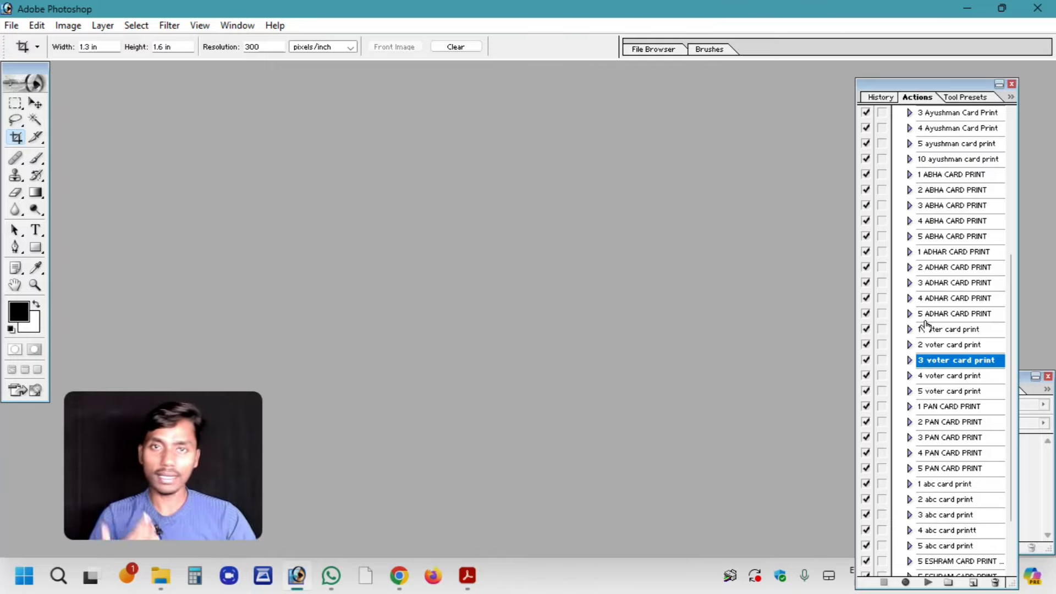
scroll(929, 321, down, 1)
scroll(935, 330, down, 3)
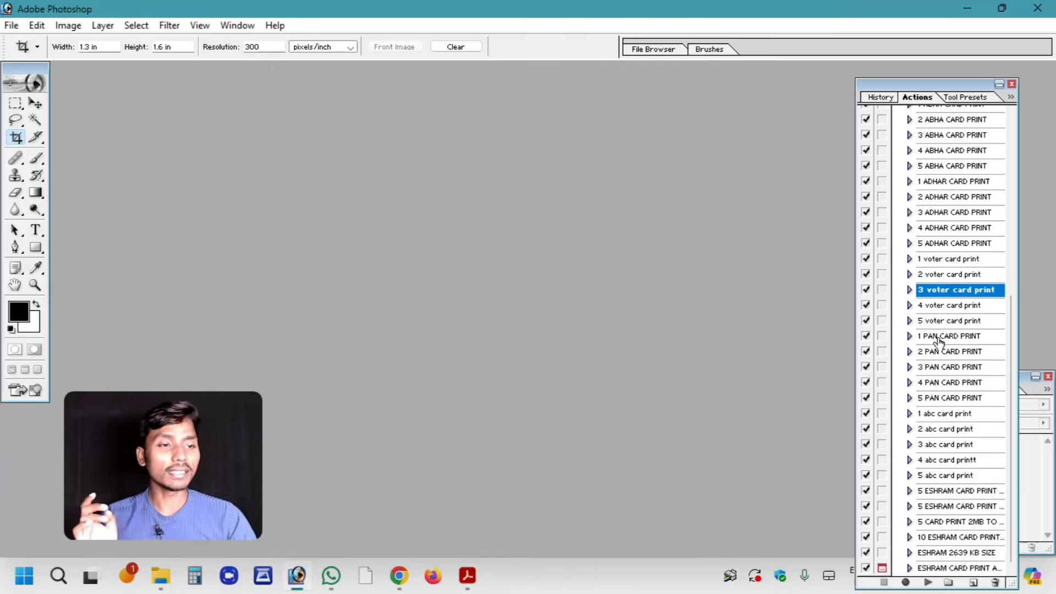
click(940, 416)
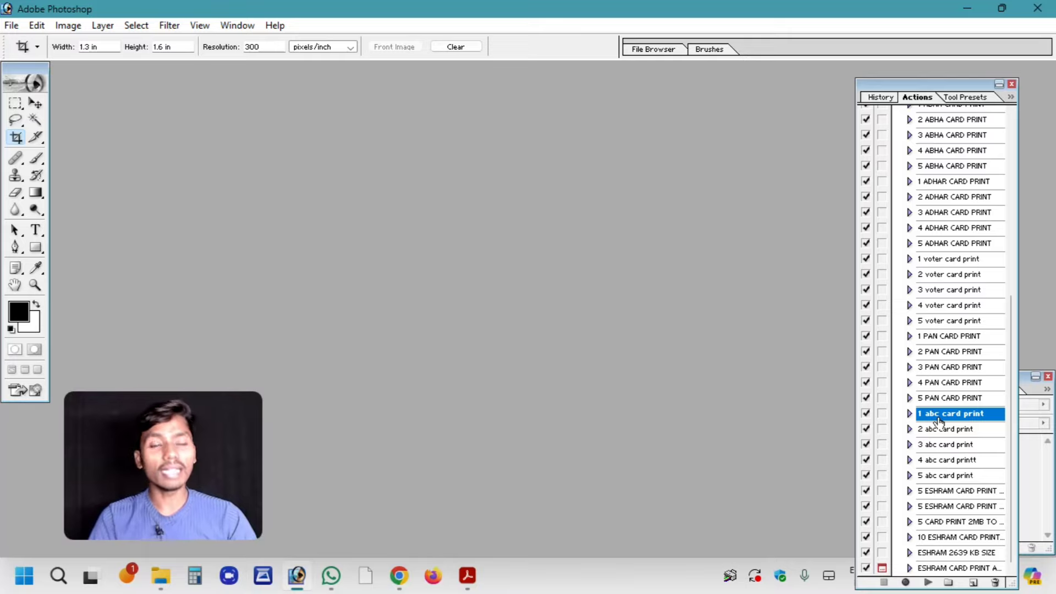
click(939, 493)
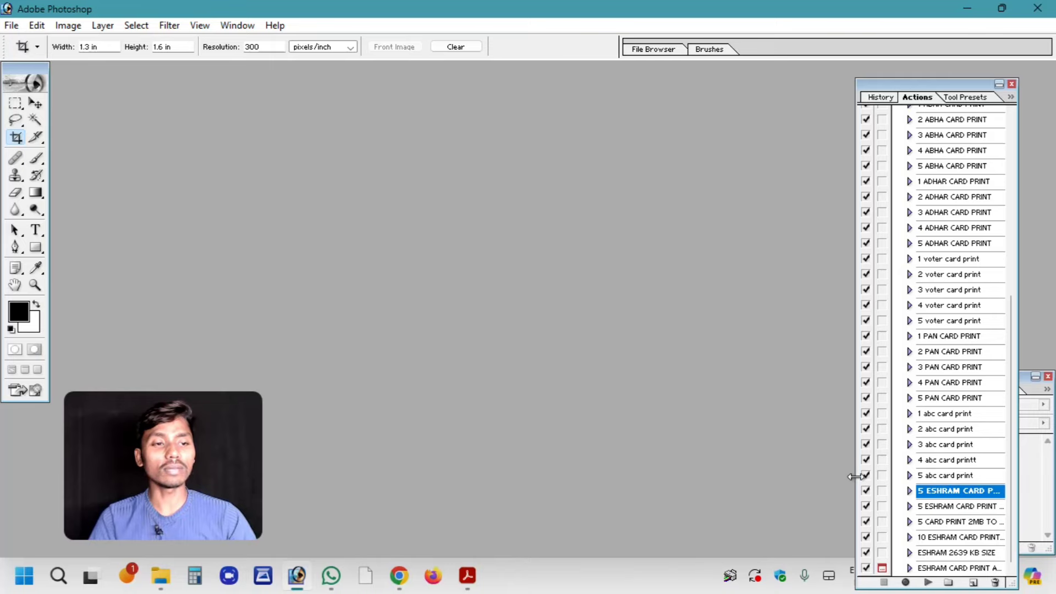
- Widen, raise and enlarge the Actions panel, then run ESHRAM CARD PRINT ALL SIZE
drag(855, 476, 738, 477)
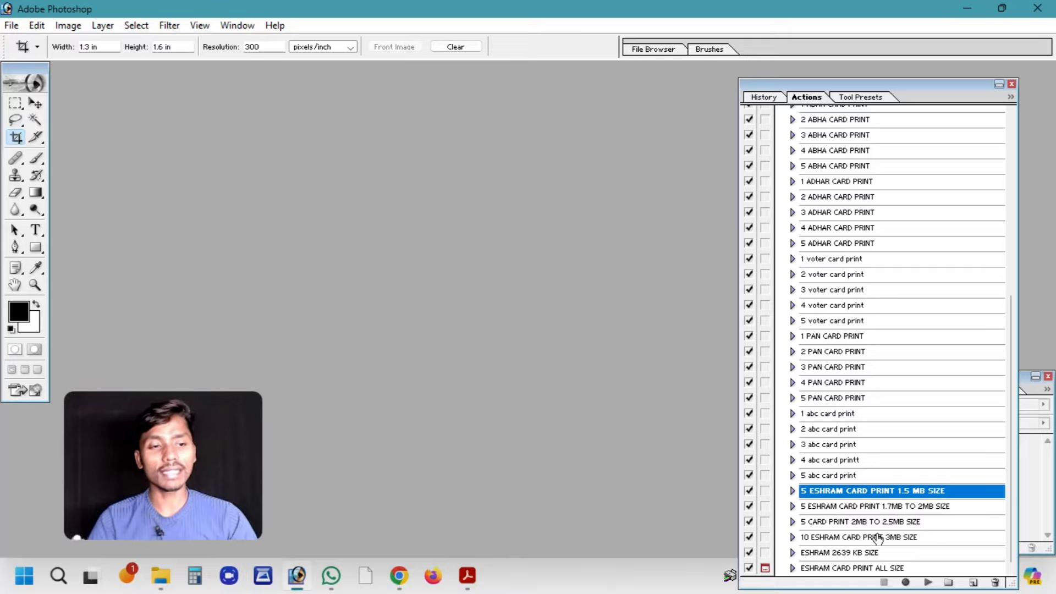
mouse_move(907, 84)
mouse_down()
mouse_move(907, 31)
mouse_move(920, 22)
mouse_up()
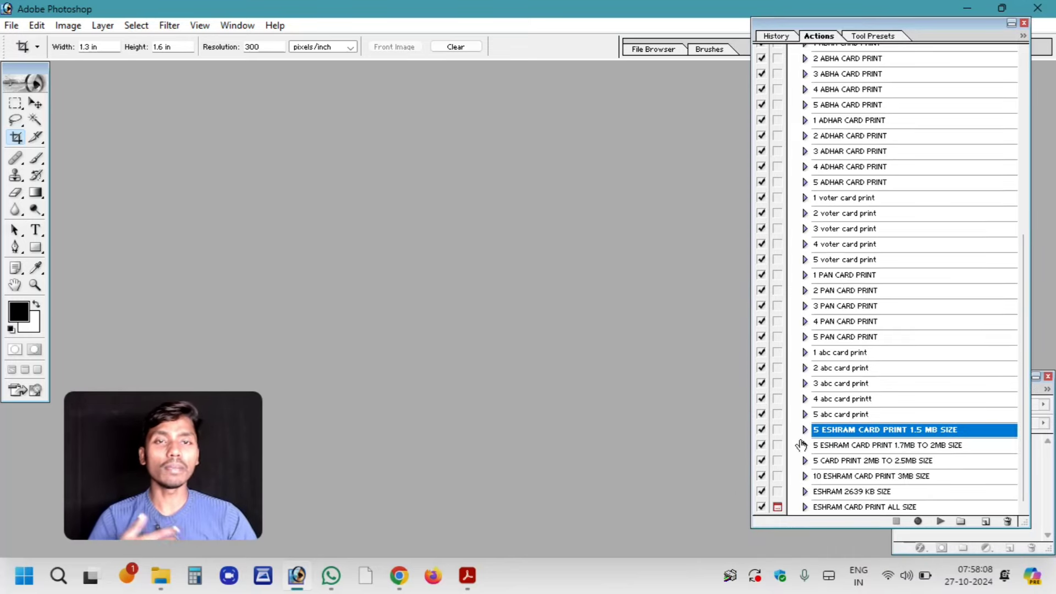
drag(748, 529, 737, 558)
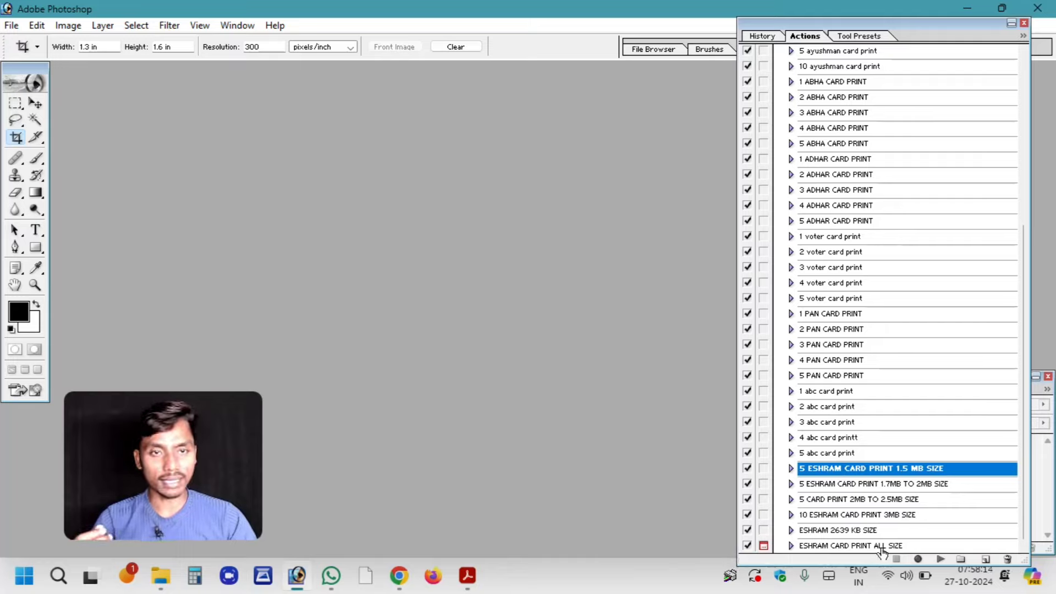
click(825, 545)
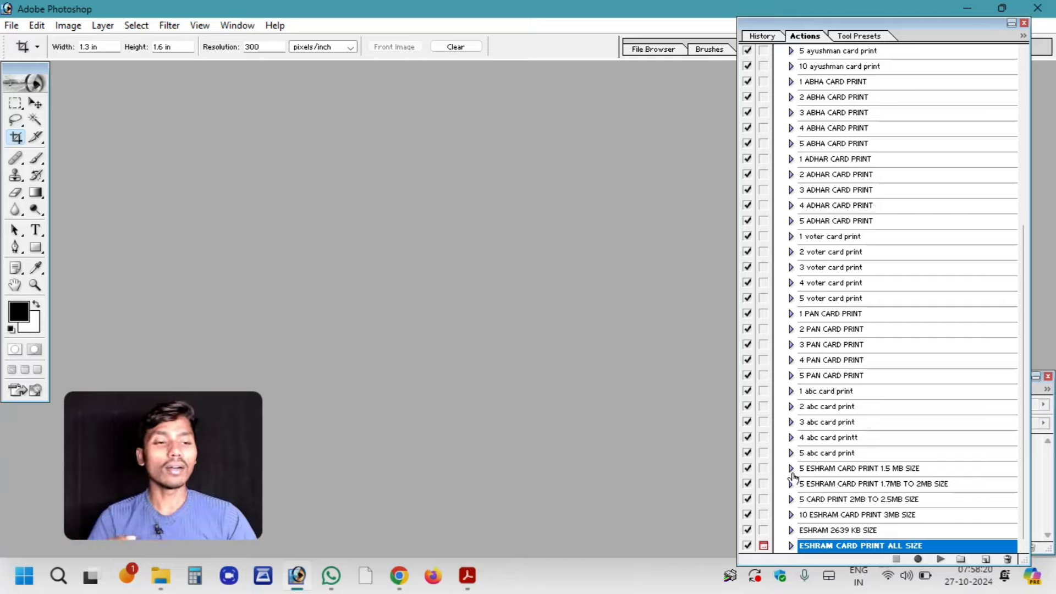
click(941, 559)
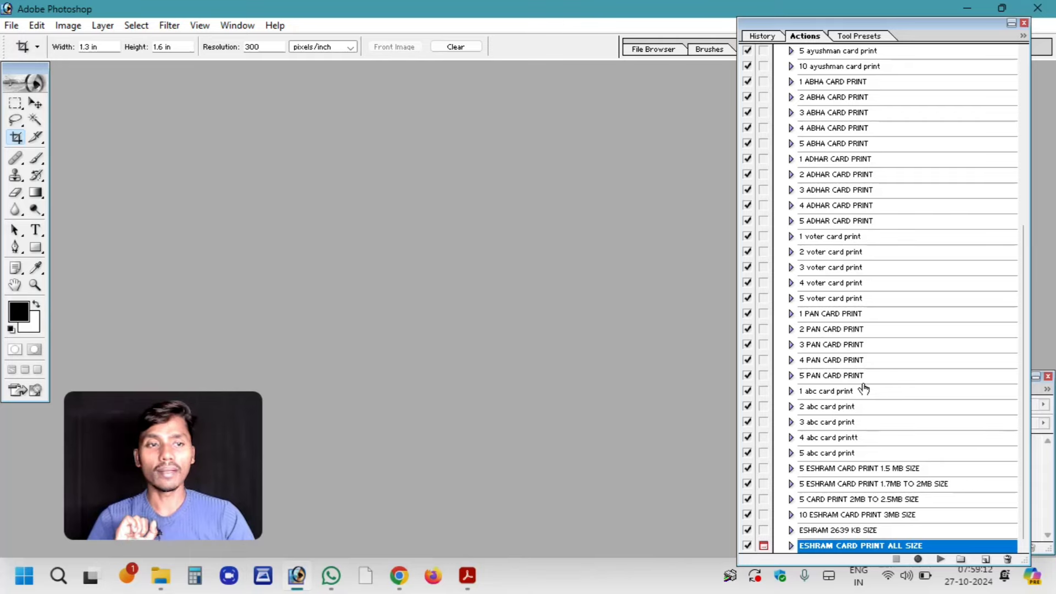
scroll(863, 193, up, 5)
scroll(880, 203, up, 5)
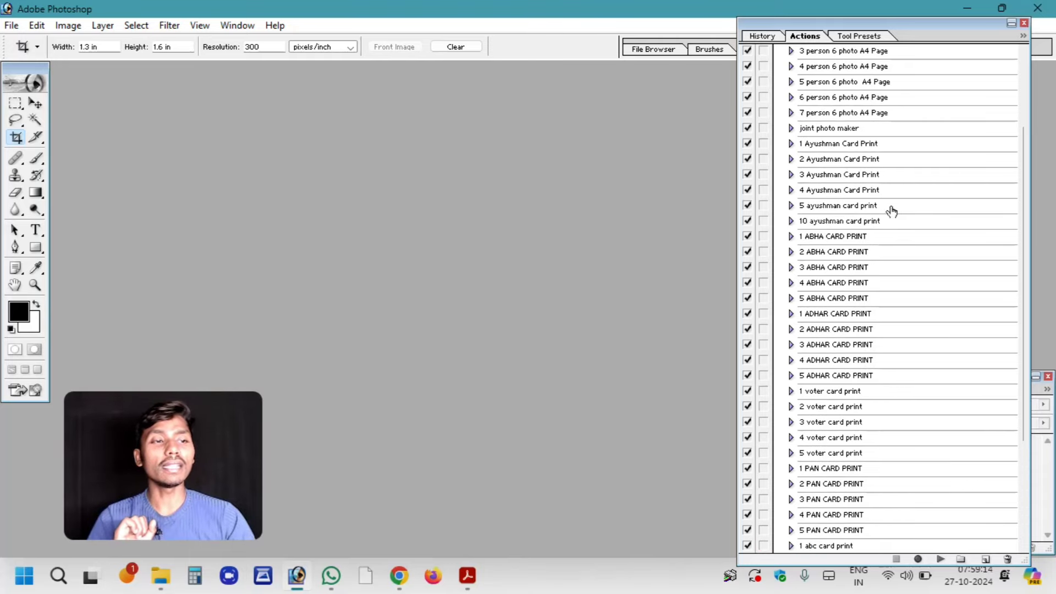
drag(1022, 326, 1010, 223)
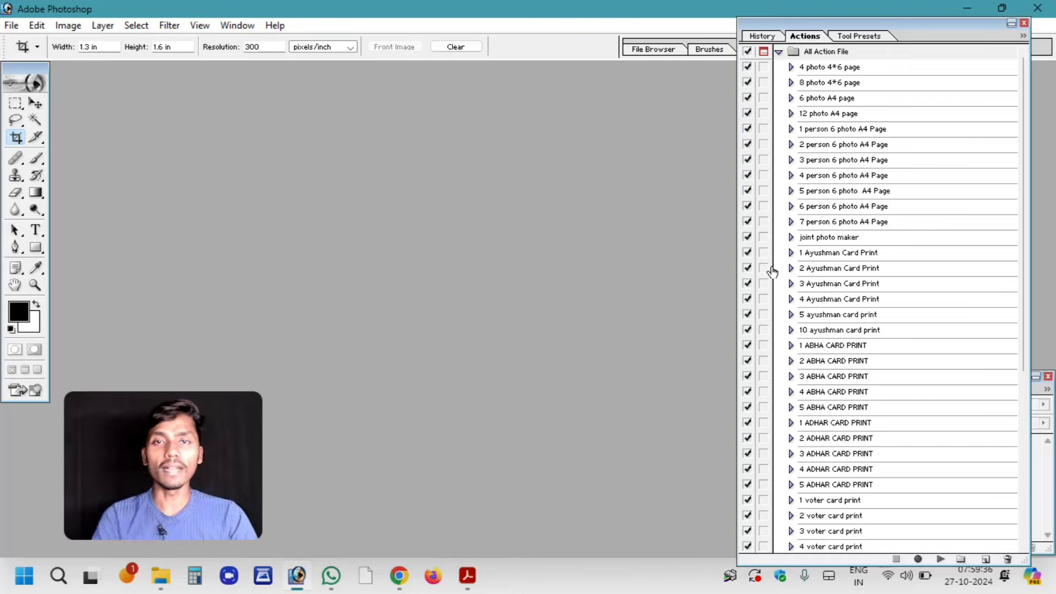
scroll(825, 297, down, 2)
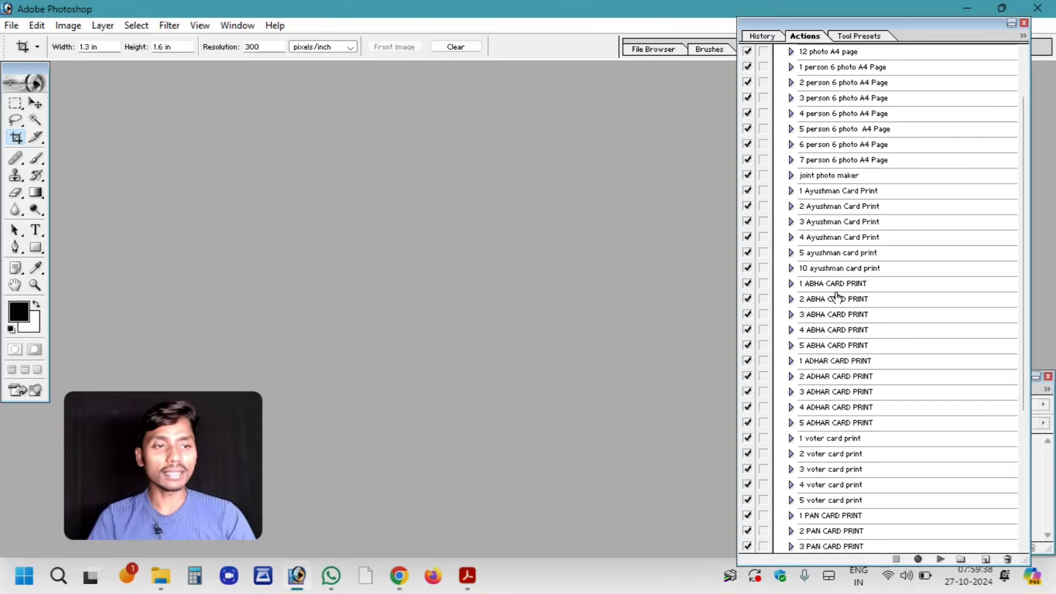
scroll(857, 286, down, 2)
scroll(856, 286, down, 2)
scroll(855, 308, down, 1)
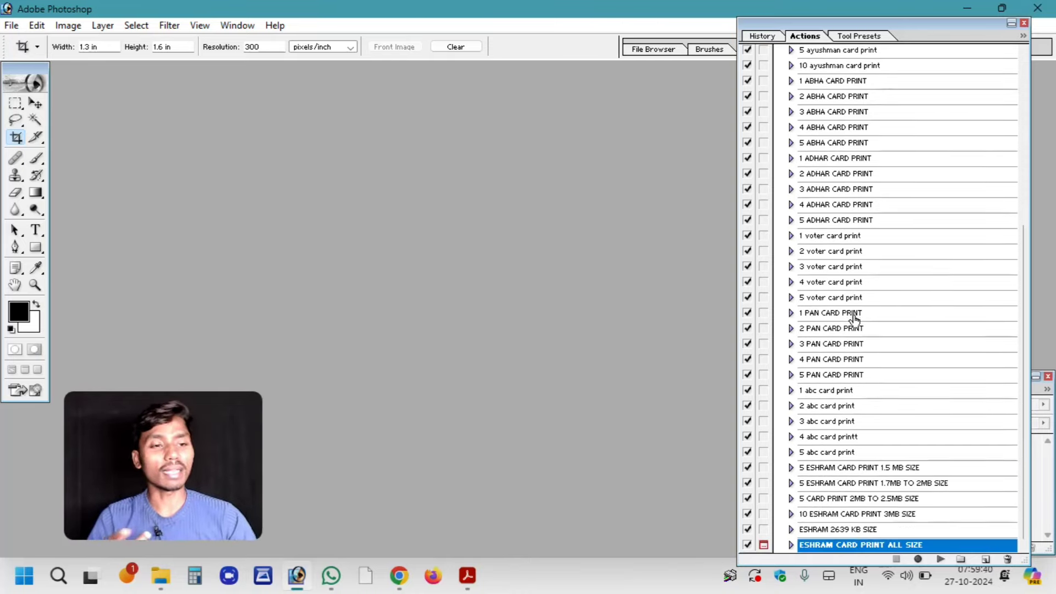